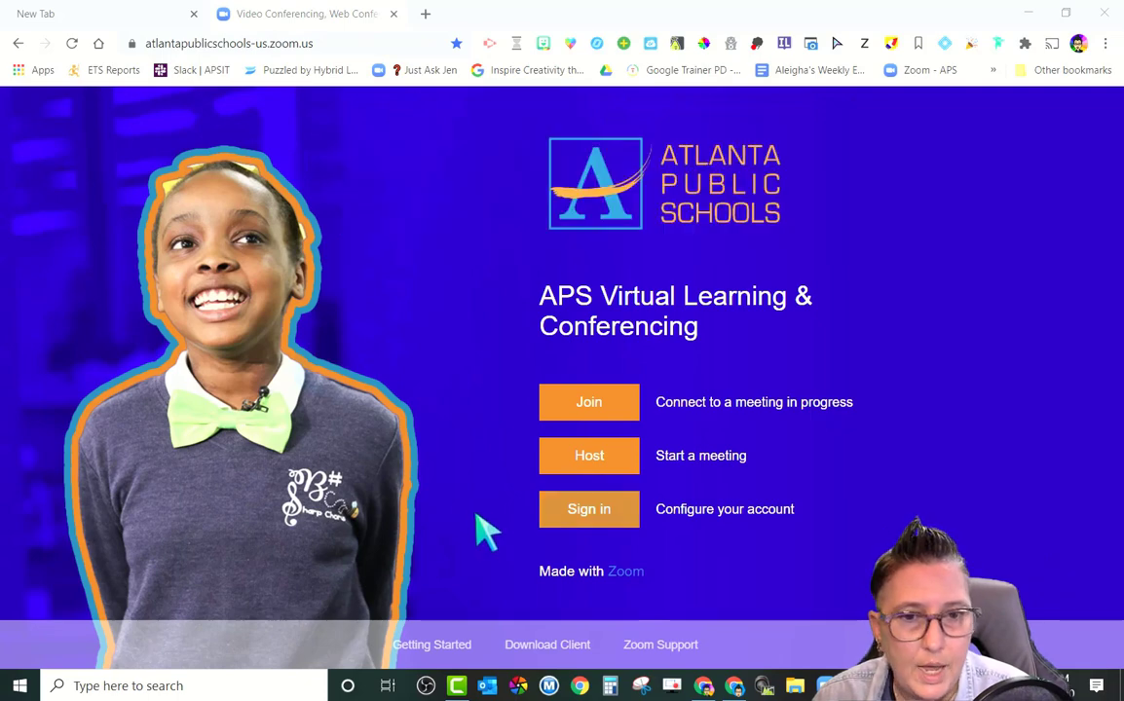
- Sign in to the district Zoom account and go to its meeting settings
left_click(597, 524)
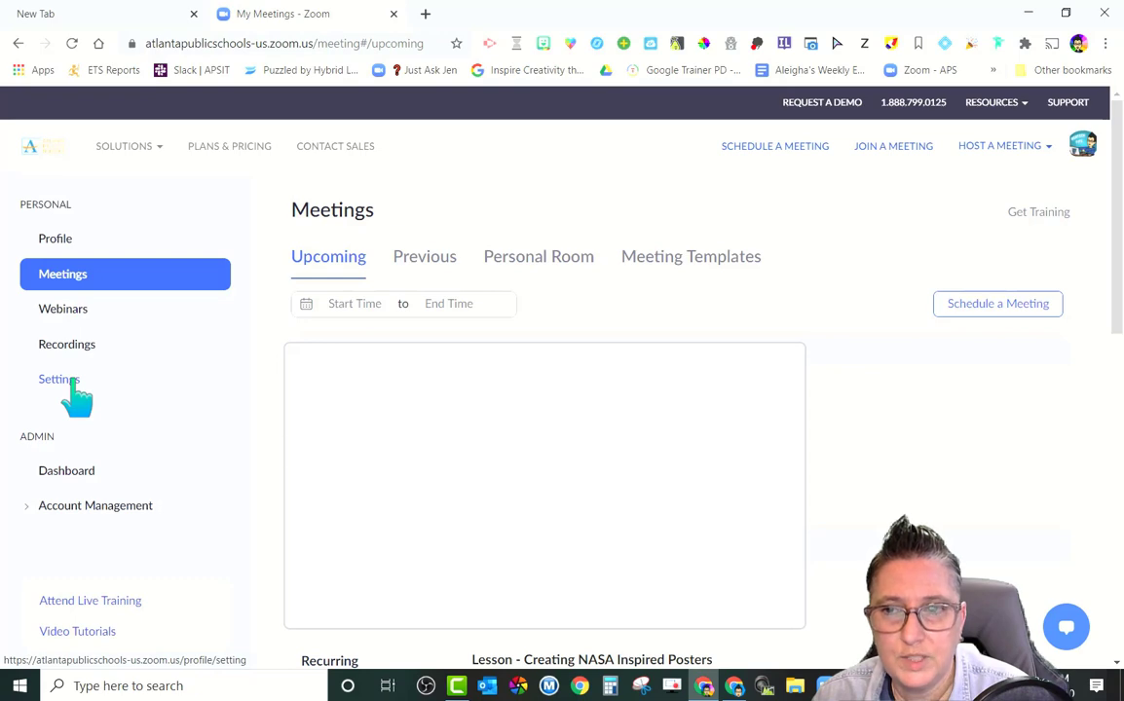
left_click(75, 382)
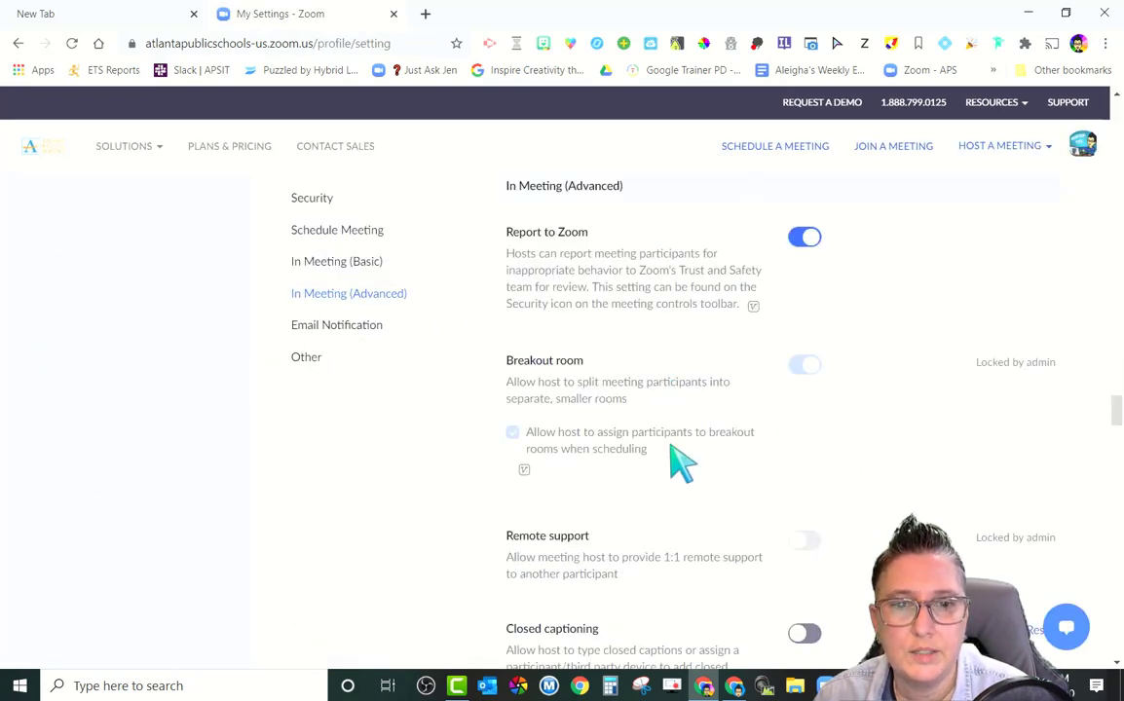
scroll(671, 446, "down", 10)
scroll(672, 470, "down", 15)
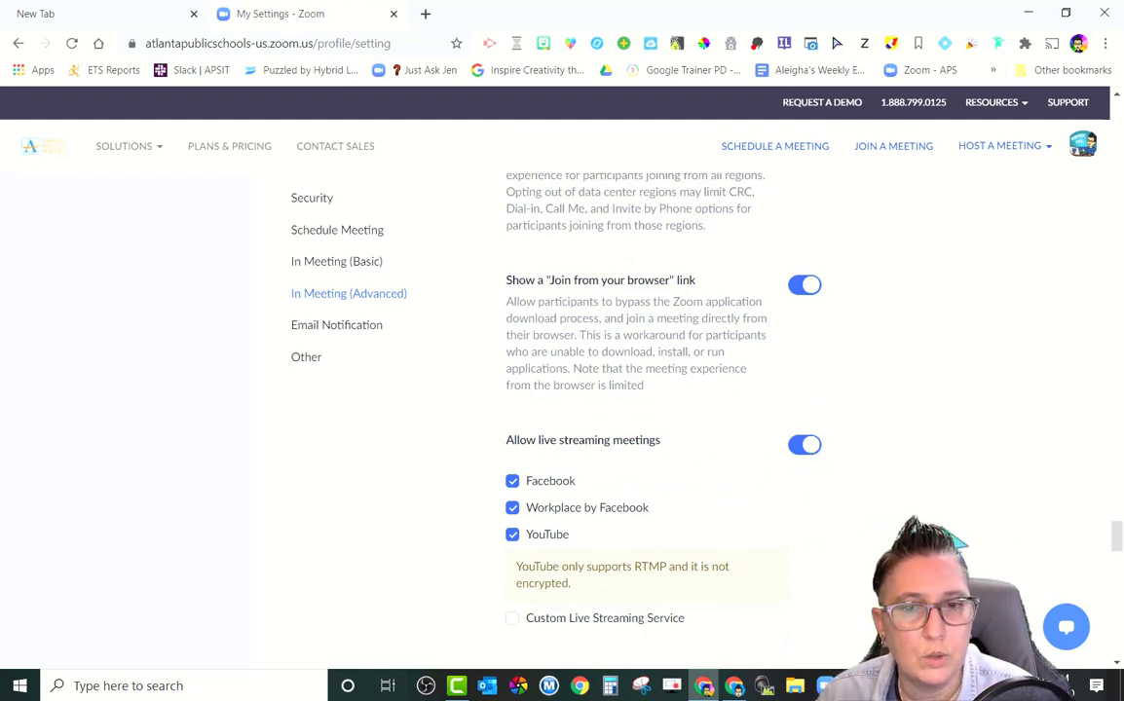
- Enable YouTube under Allow live streaming meetings, alongside Facebook and Workplace
left_click(513, 534)
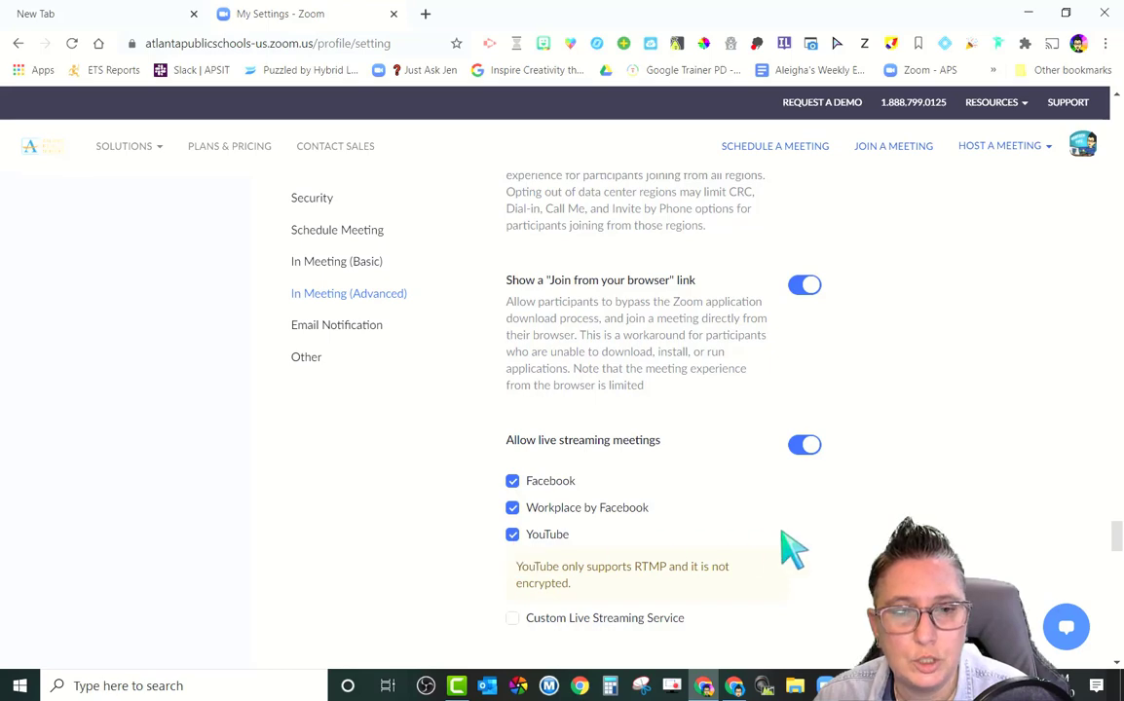
scroll(779, 550, "down", 1)
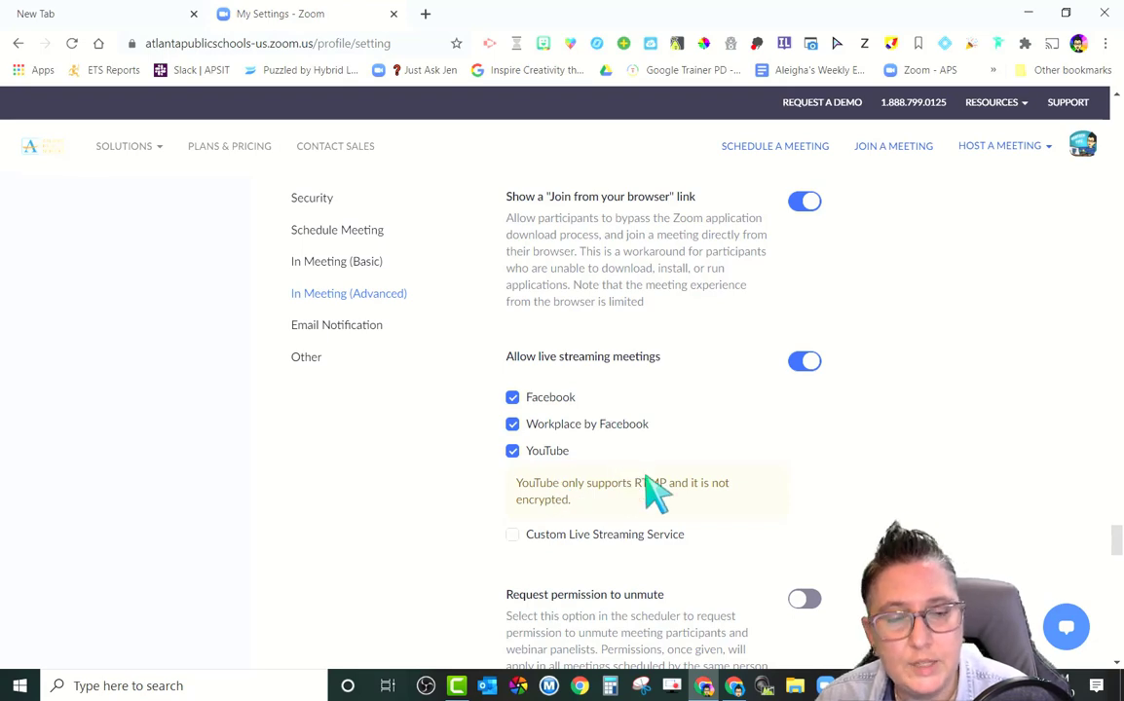
scroll(698, 452, "down", 15)
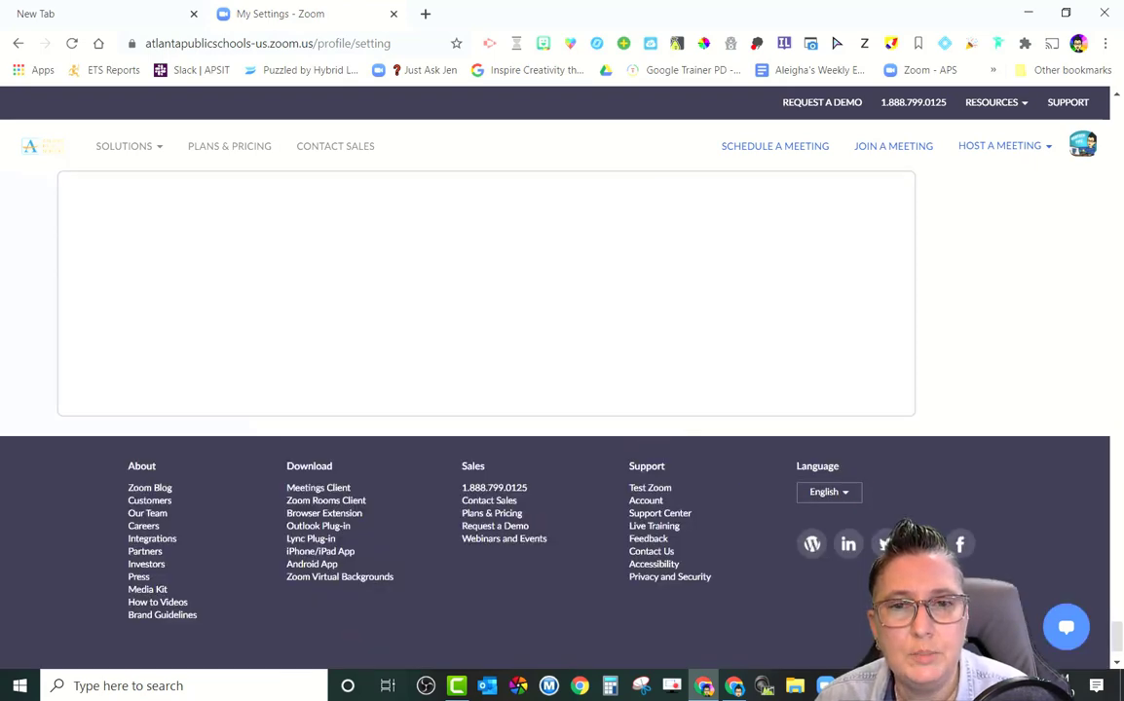
scroll(697, 451, "down", 2)
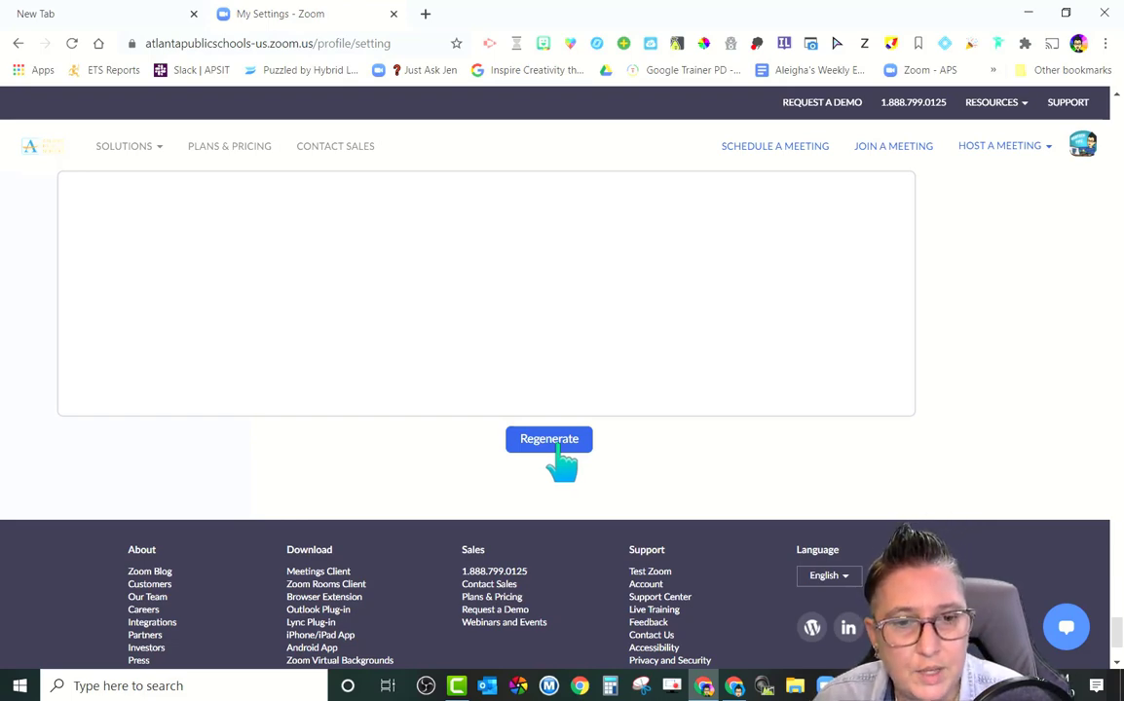
- Switch from Chrome to the Zoom desktop app's Home screen
key("alt+Tab")
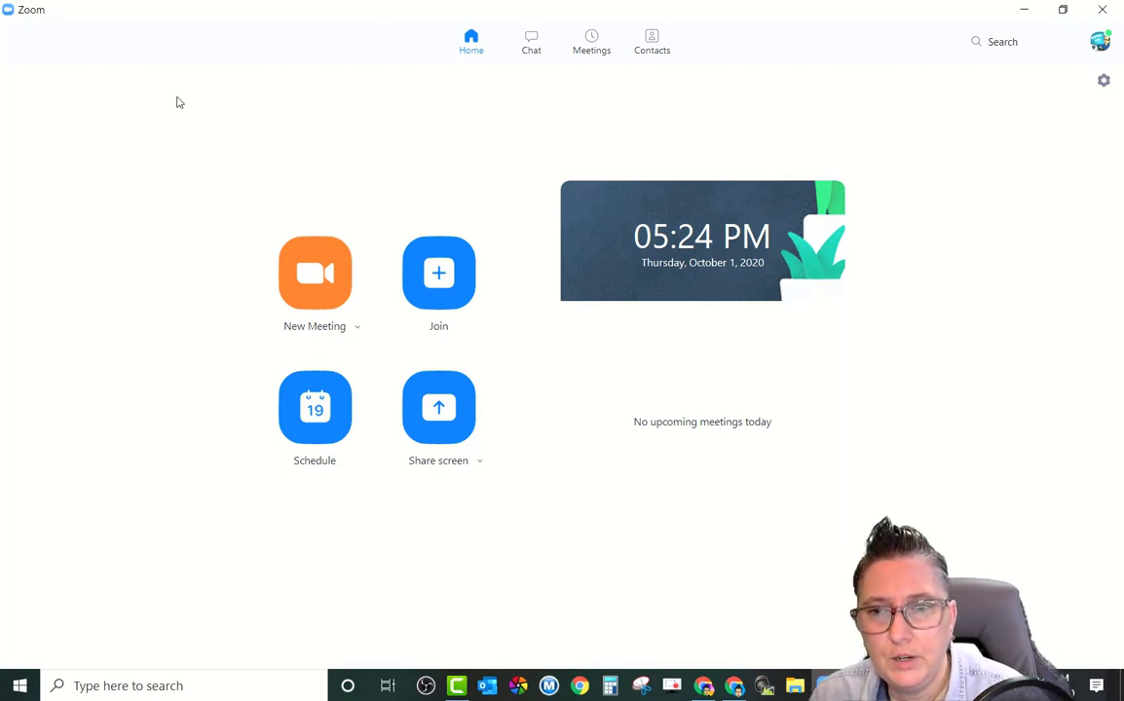
- Start a new instant meeting, then unmute the microphone and turn on the camera
left_click(309, 295)
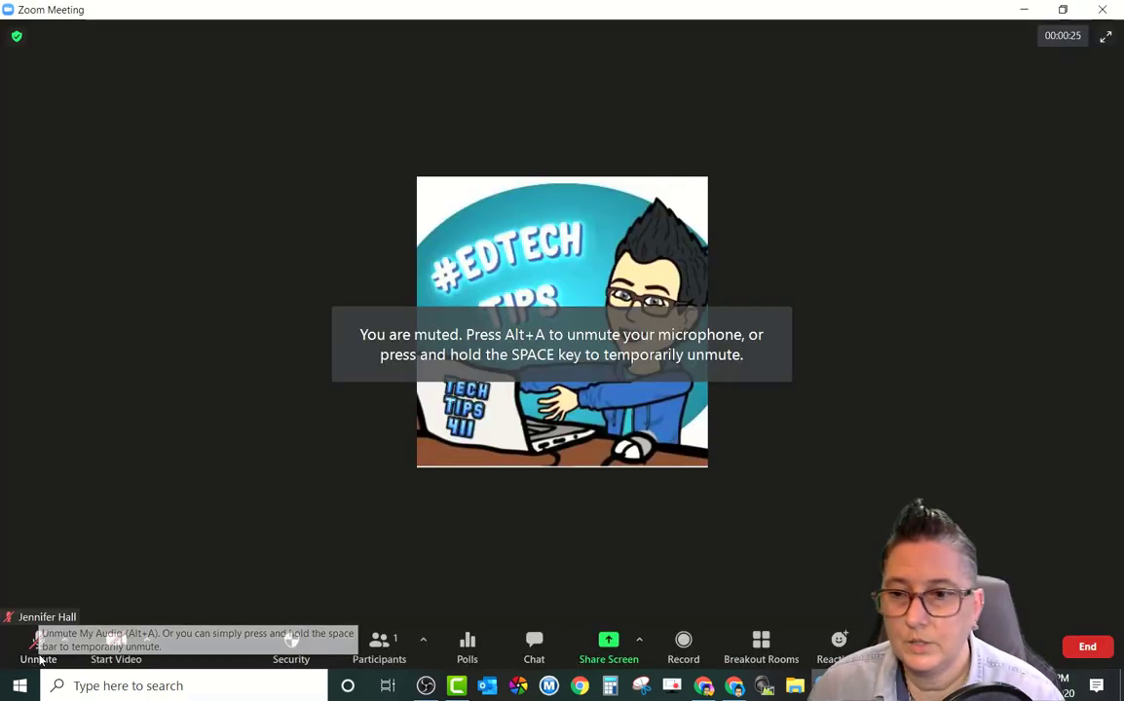
left_click(39, 643)
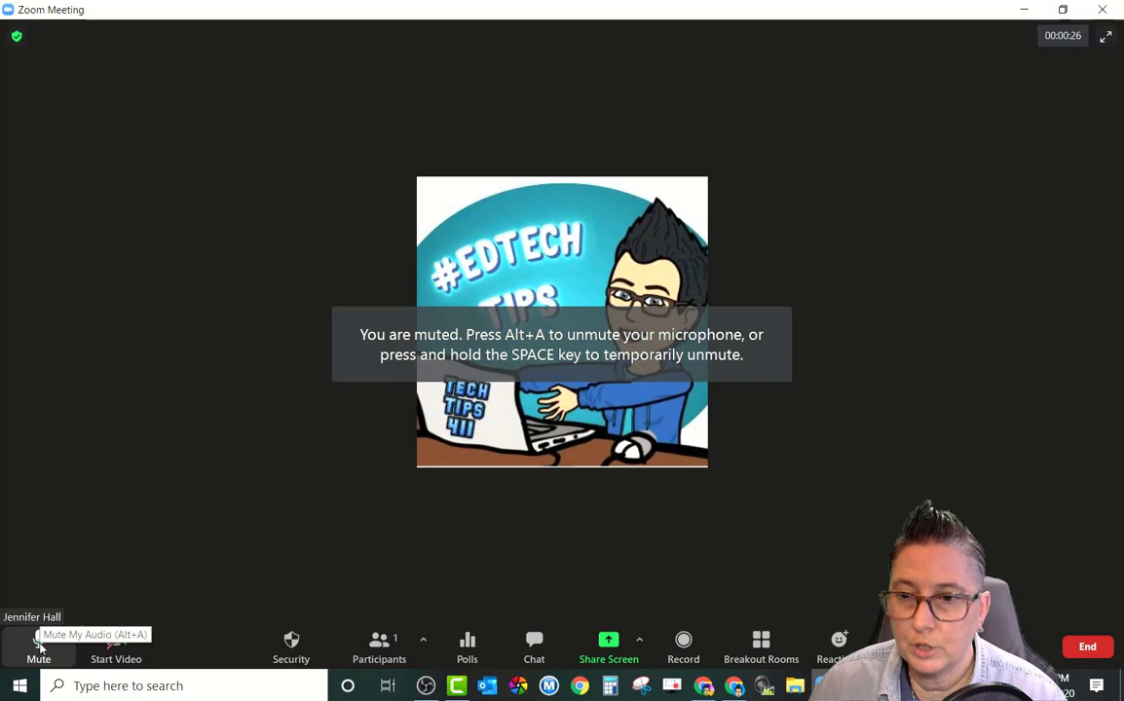
left_click(117, 645)
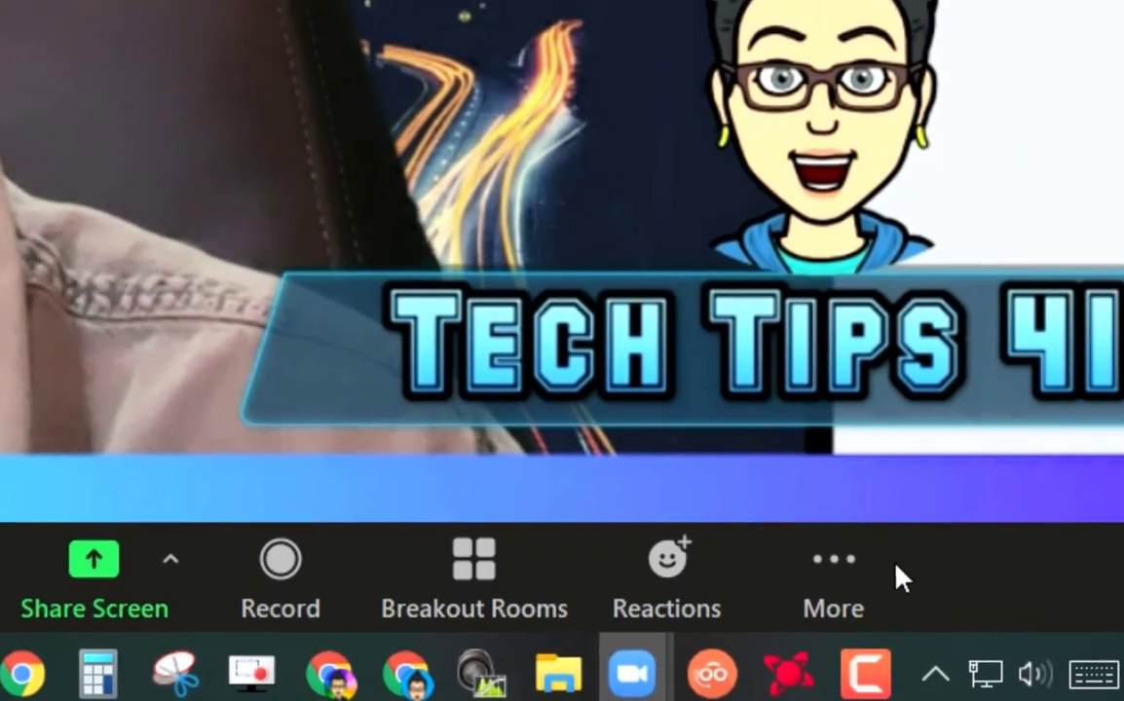
- Go Live on YouTube from the meeting, choosing the Google account and channel
left_click(846, 560)
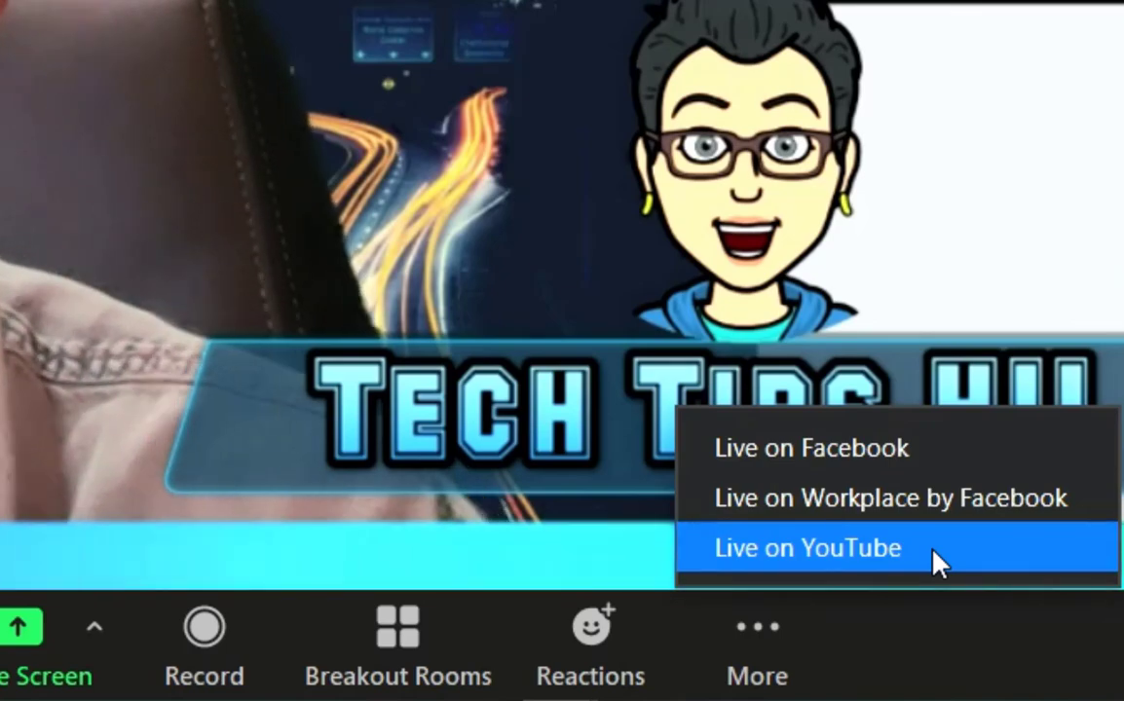
left_click(932, 563)
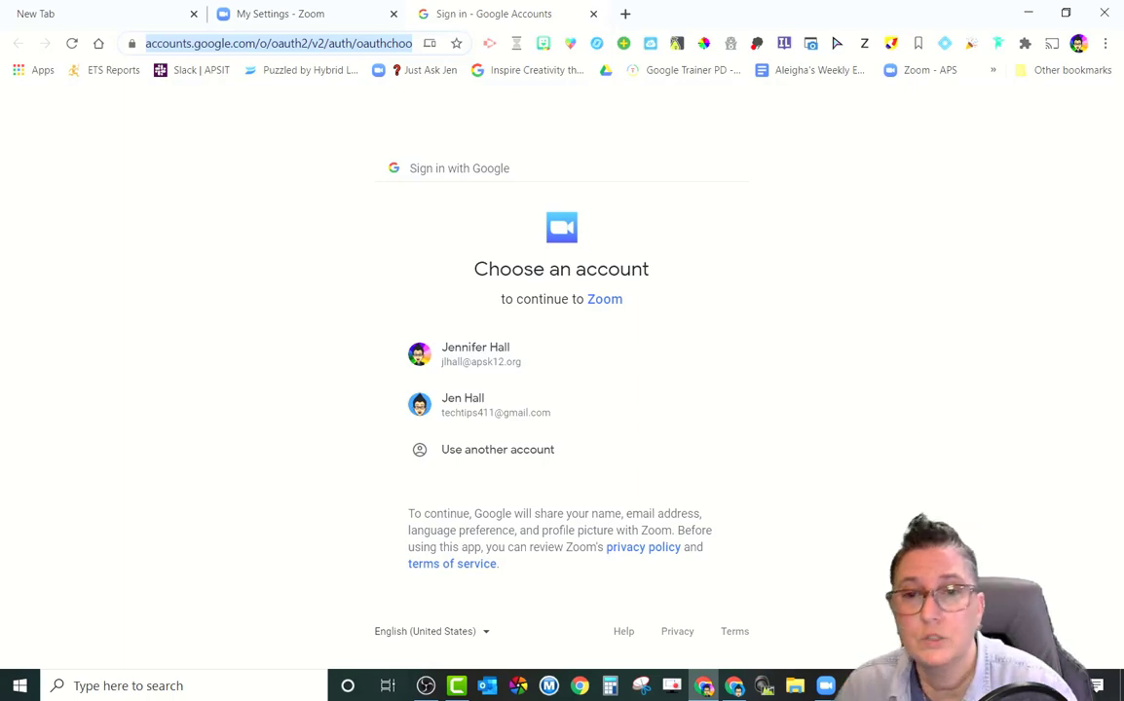
left_click(456, 402)
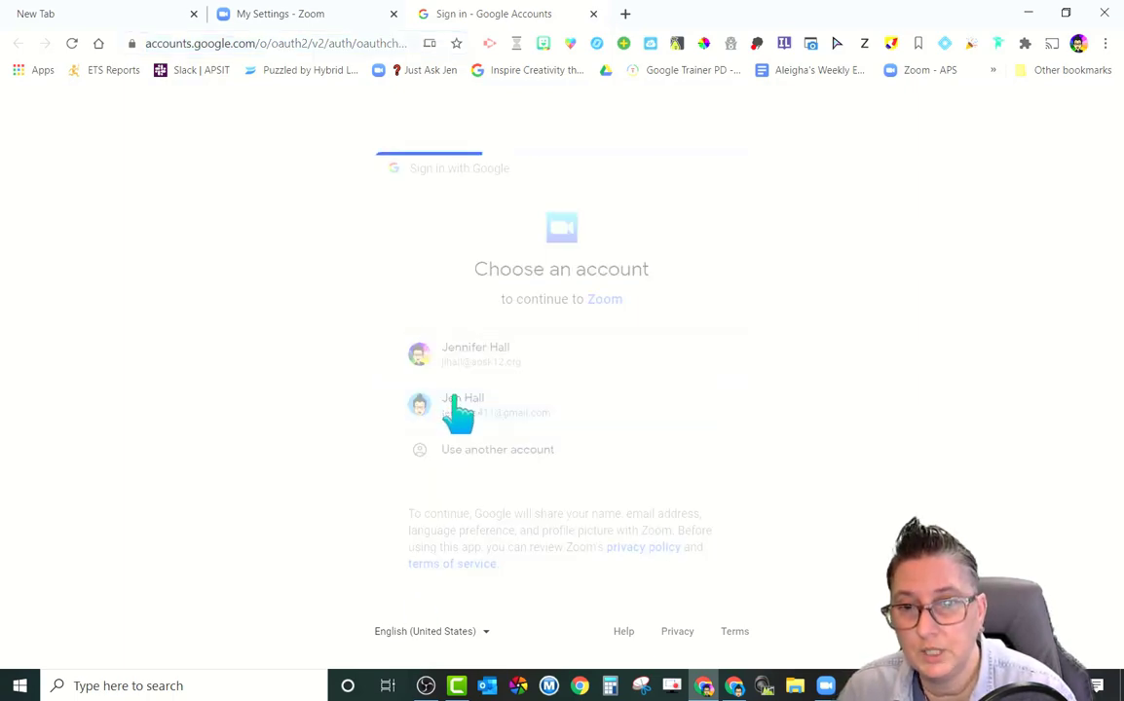
left_click(480, 450)
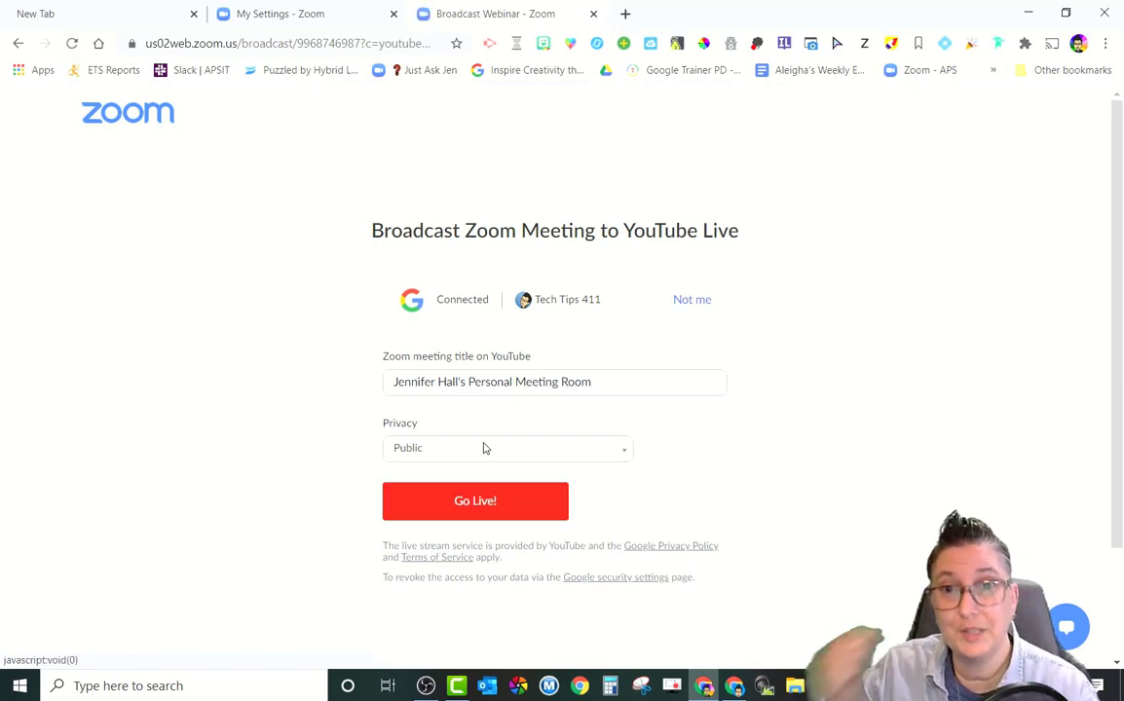
- Replace the YouTube broadcast title with 'PTA Meeting'
left_click(636, 383)
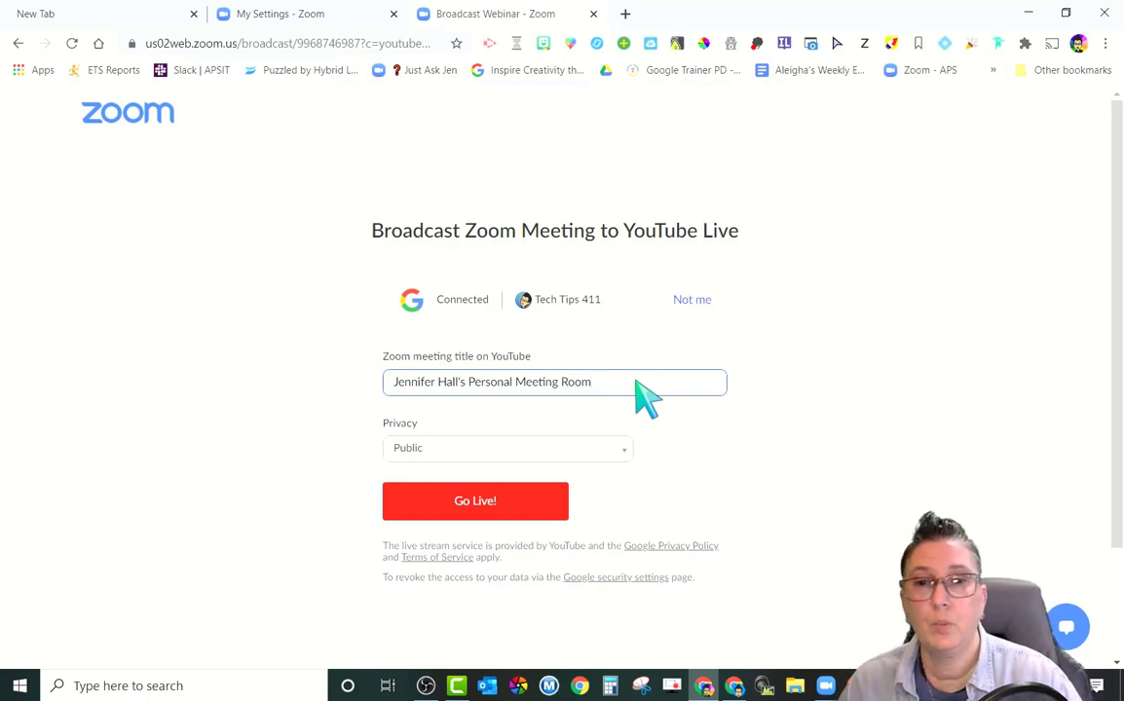
left_click_drag(633, 383, 368, 385)
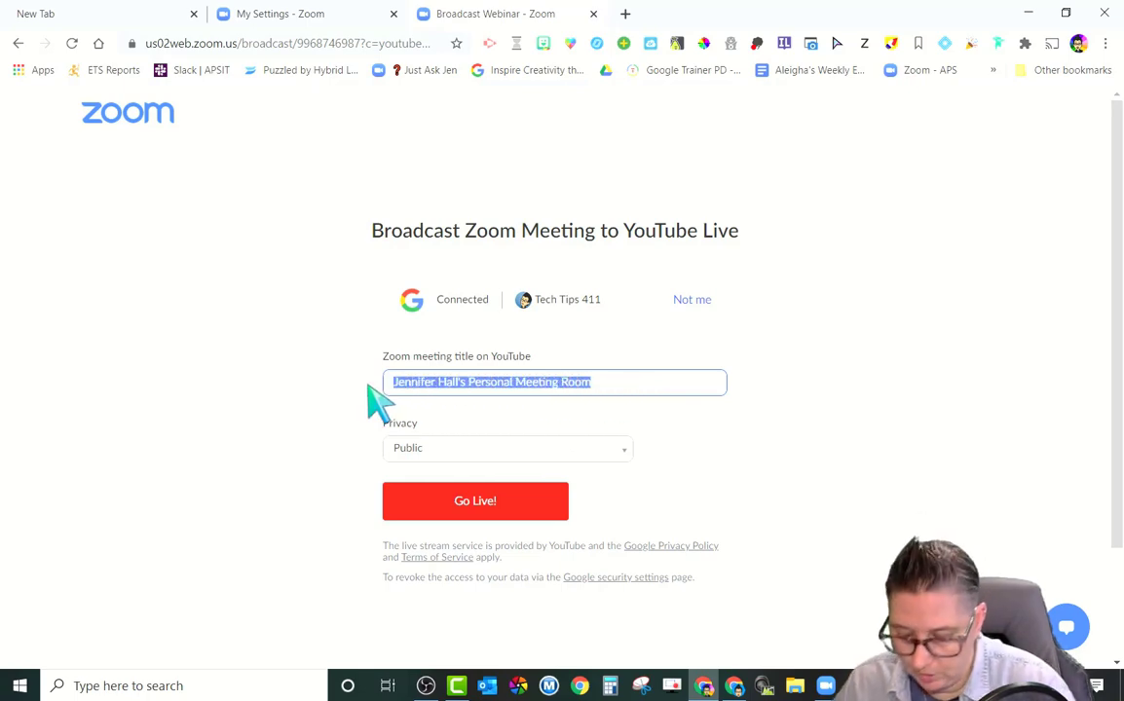
type("PTA")
type("Meeting")
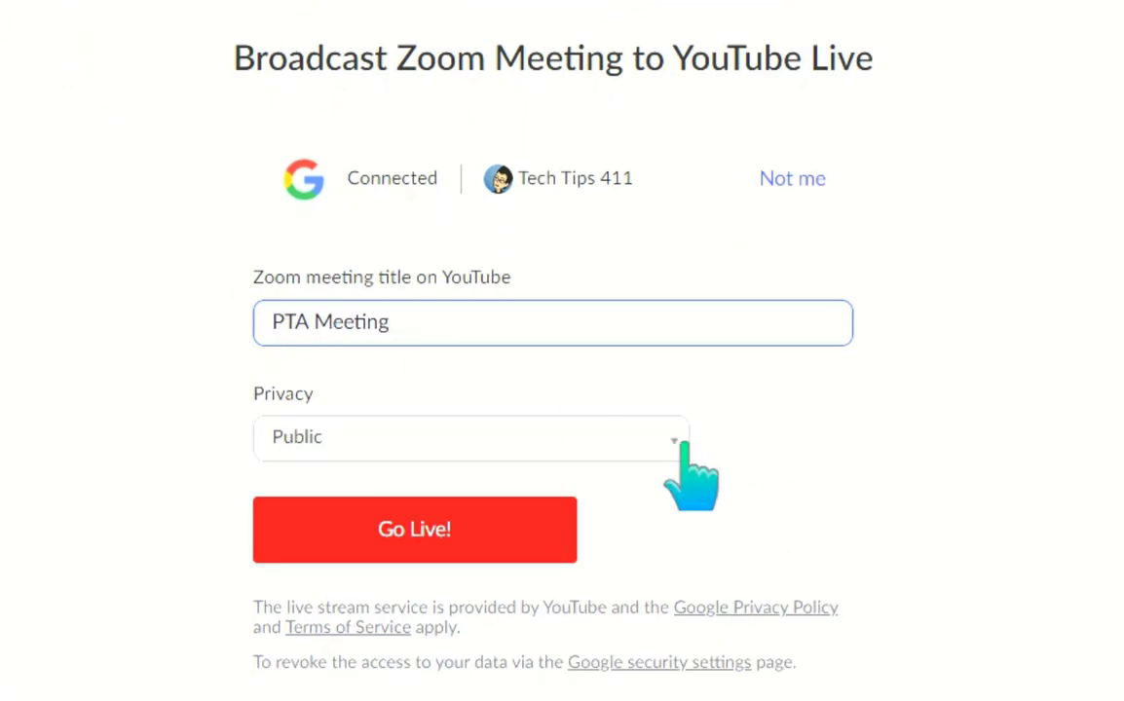
- Set the PTA Meeting broadcast privacy to Private and go live on YouTube
left_click(677, 443)
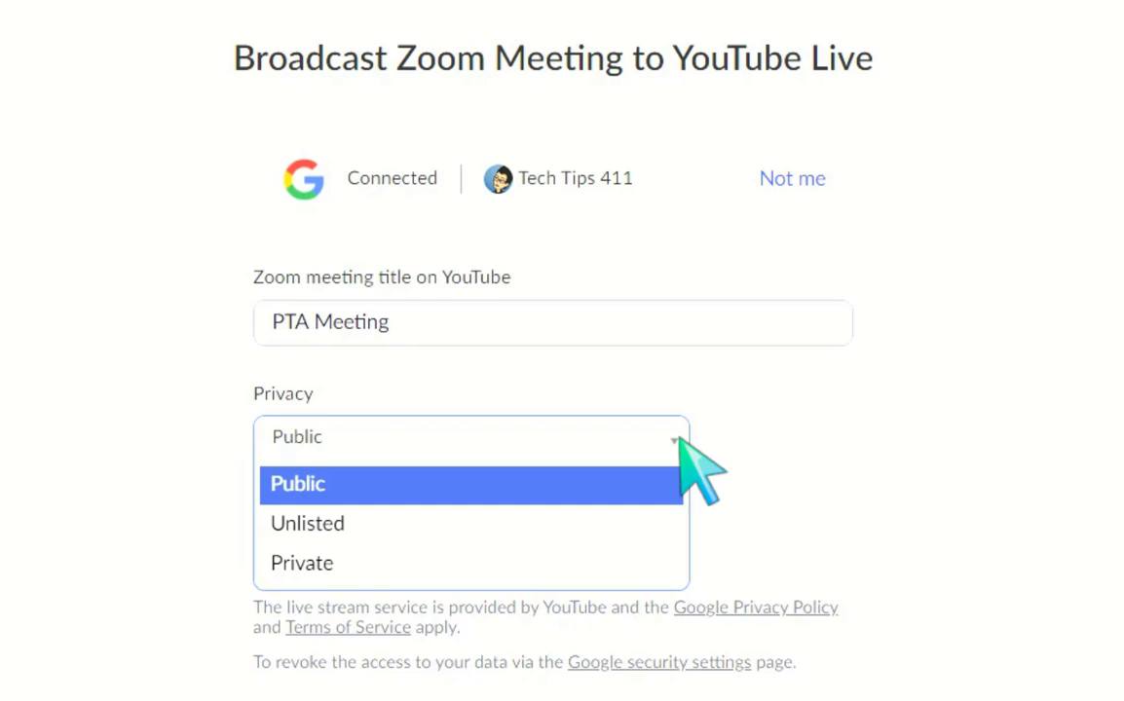
left_click(660, 479)
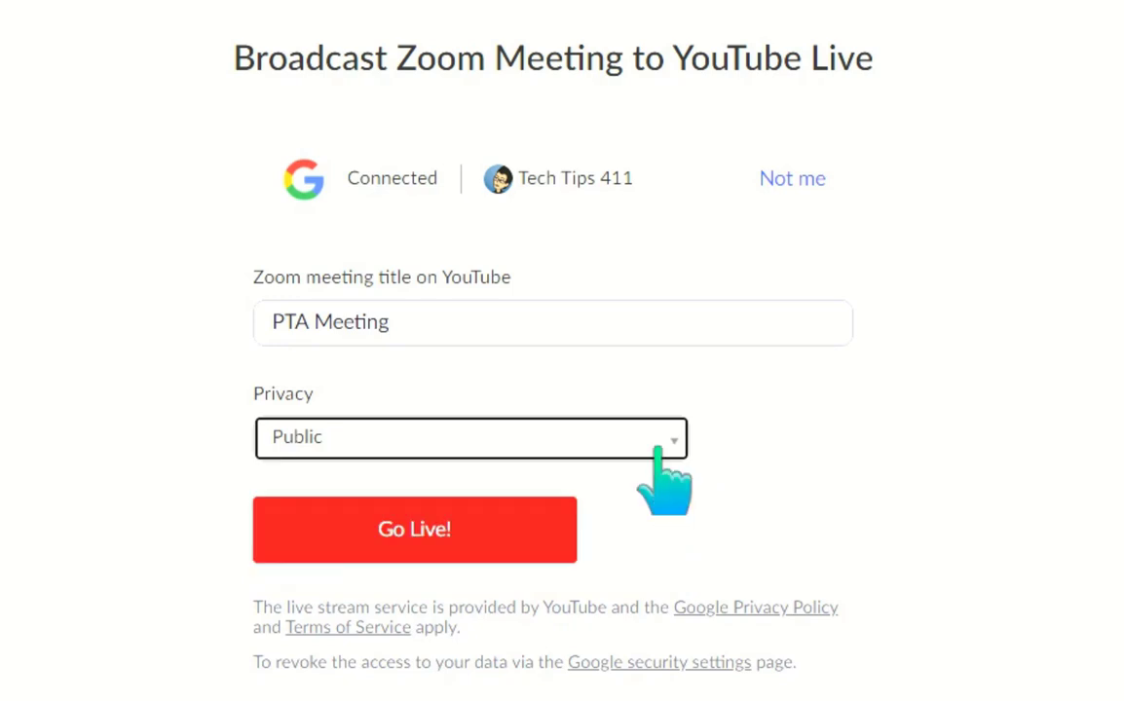
left_click(660, 441)
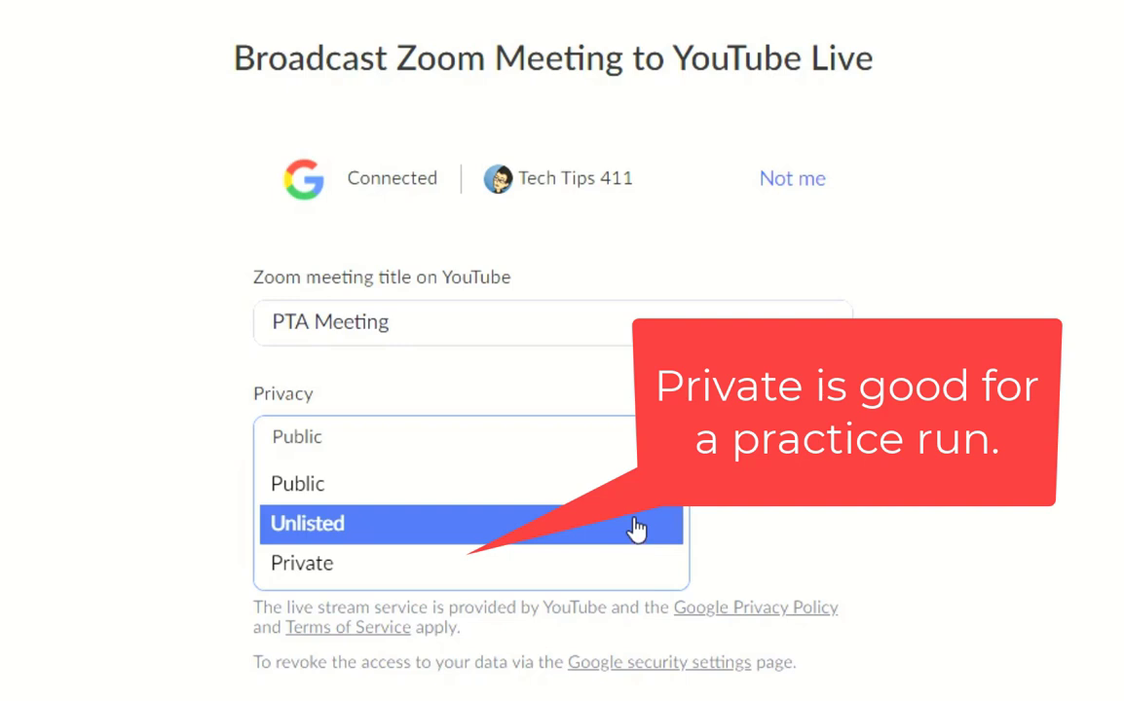
left_click(624, 484)
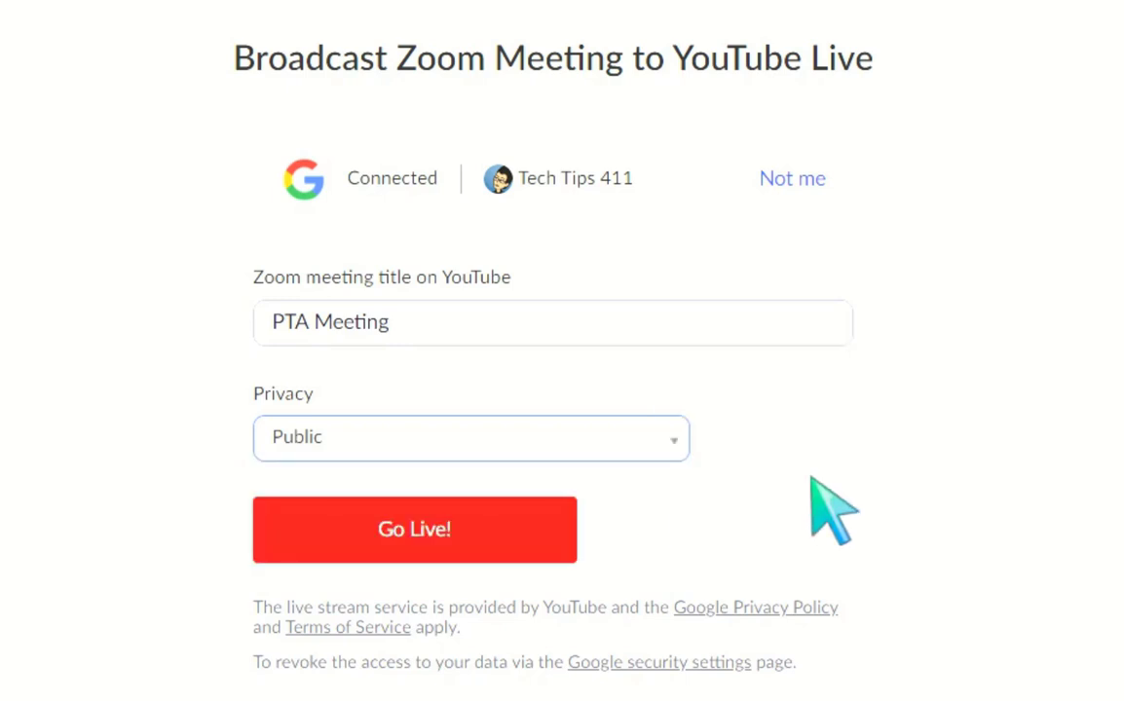
left_click(518, 549)
left_click(647, 446)
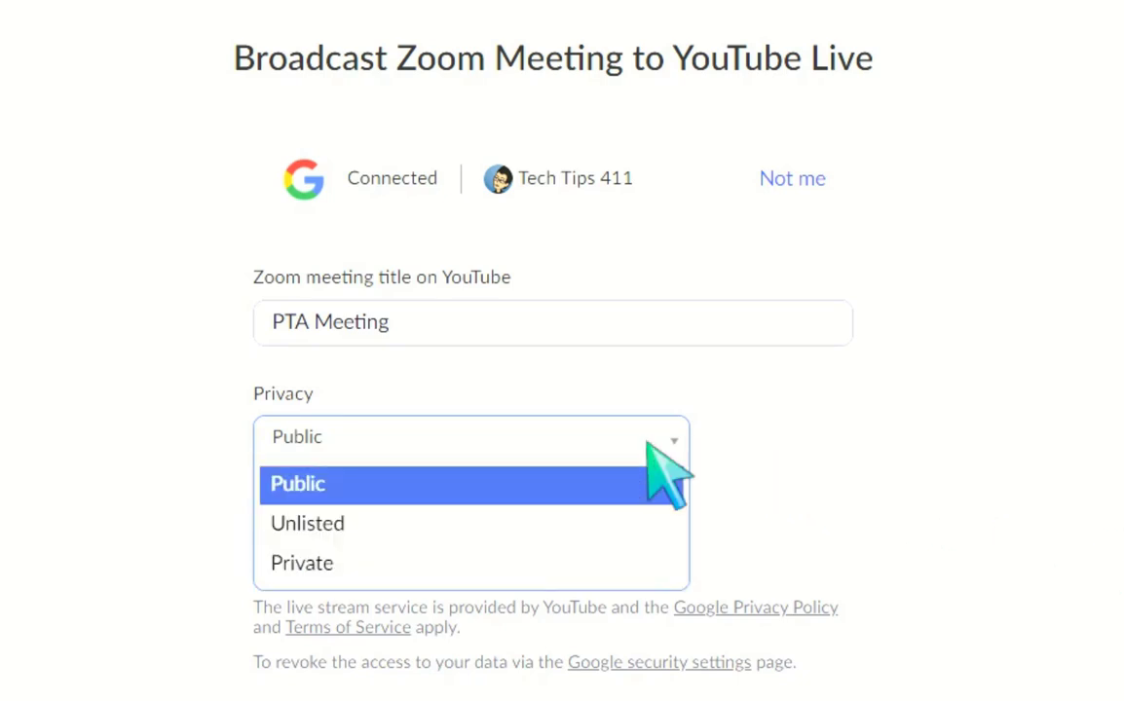
left_click(641, 564)
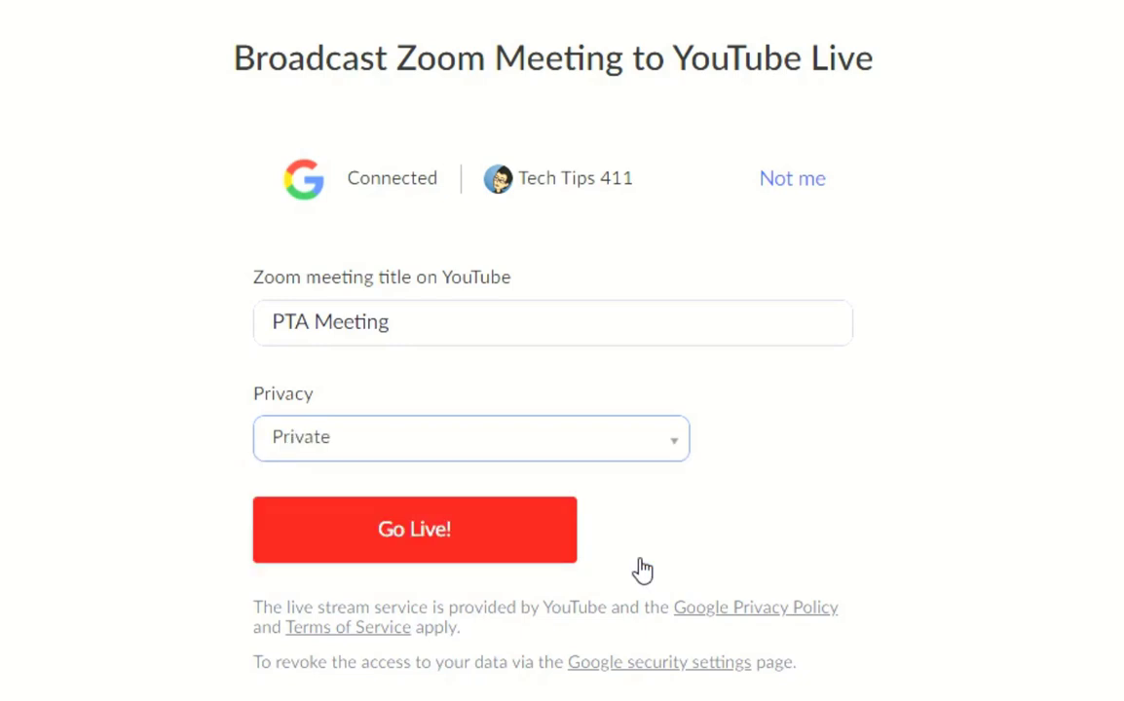
left_click(532, 555)
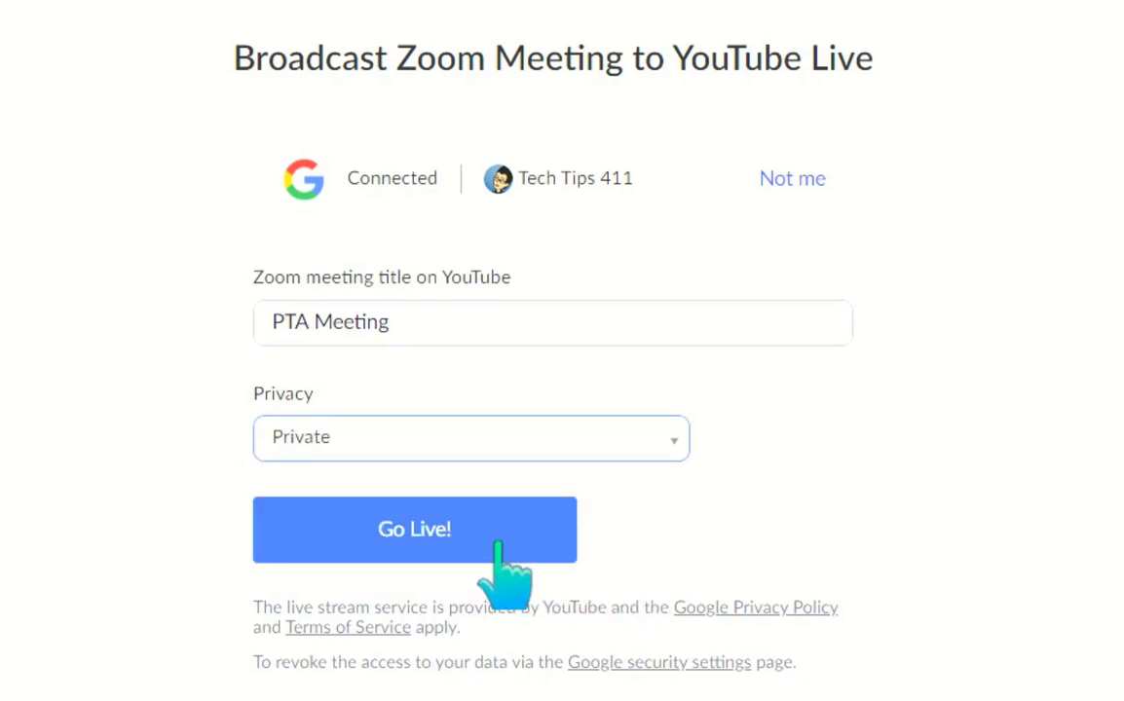
left_click(497, 537)
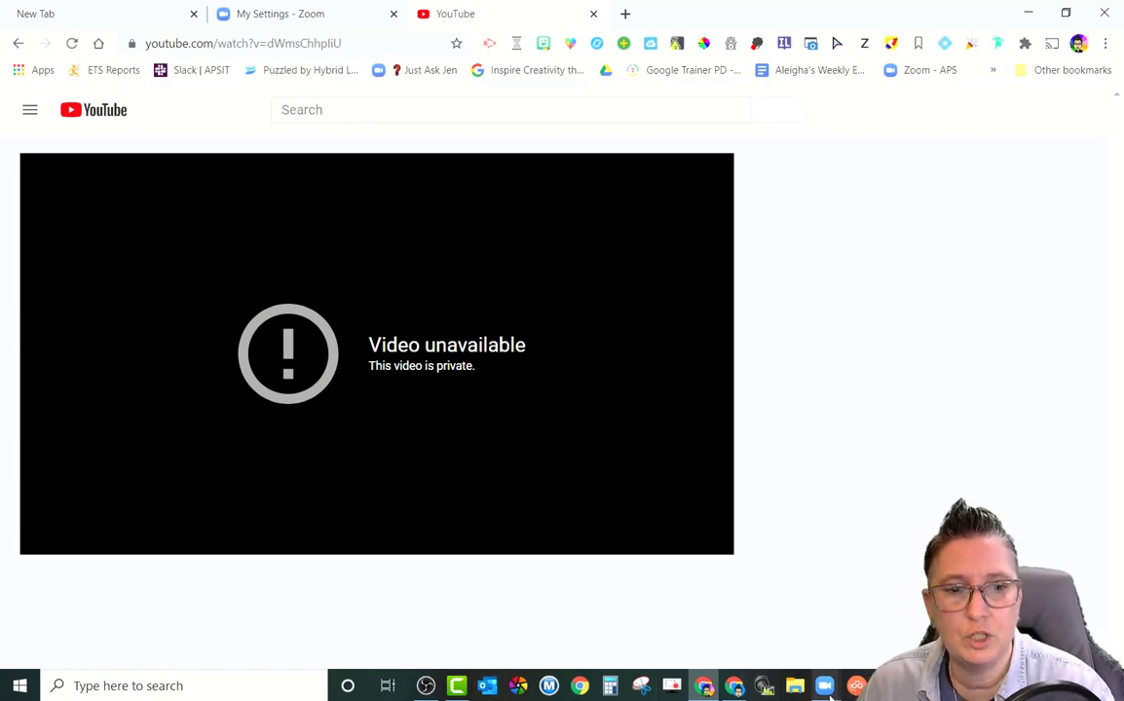
- Check the private YouTube video, then stop the meeting's YouTube live stream in Zoom
mouse_move(826, 688)
left_click(918, 614)
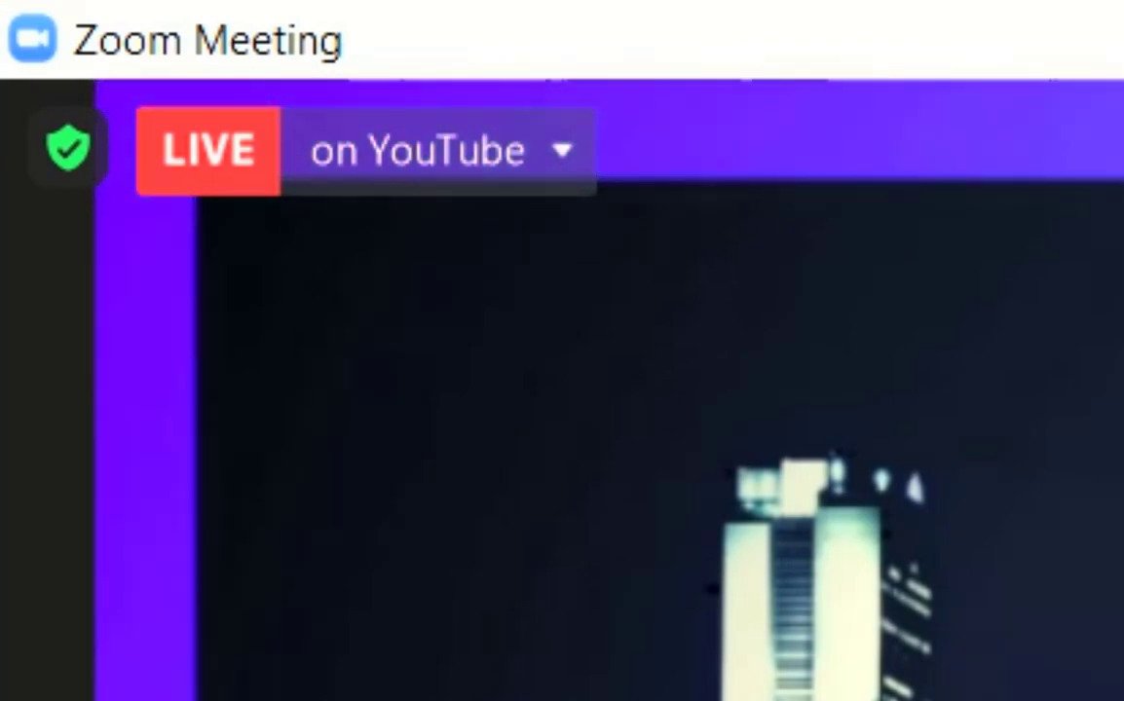
left_click(565, 152)
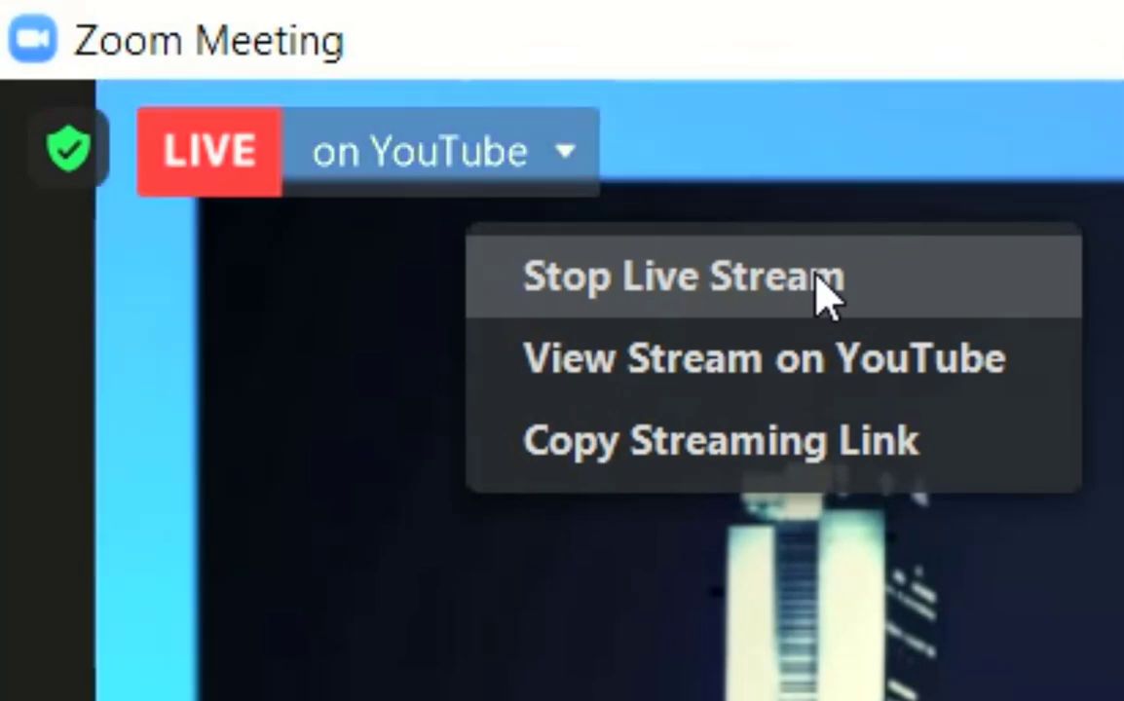
left_click(818, 283)
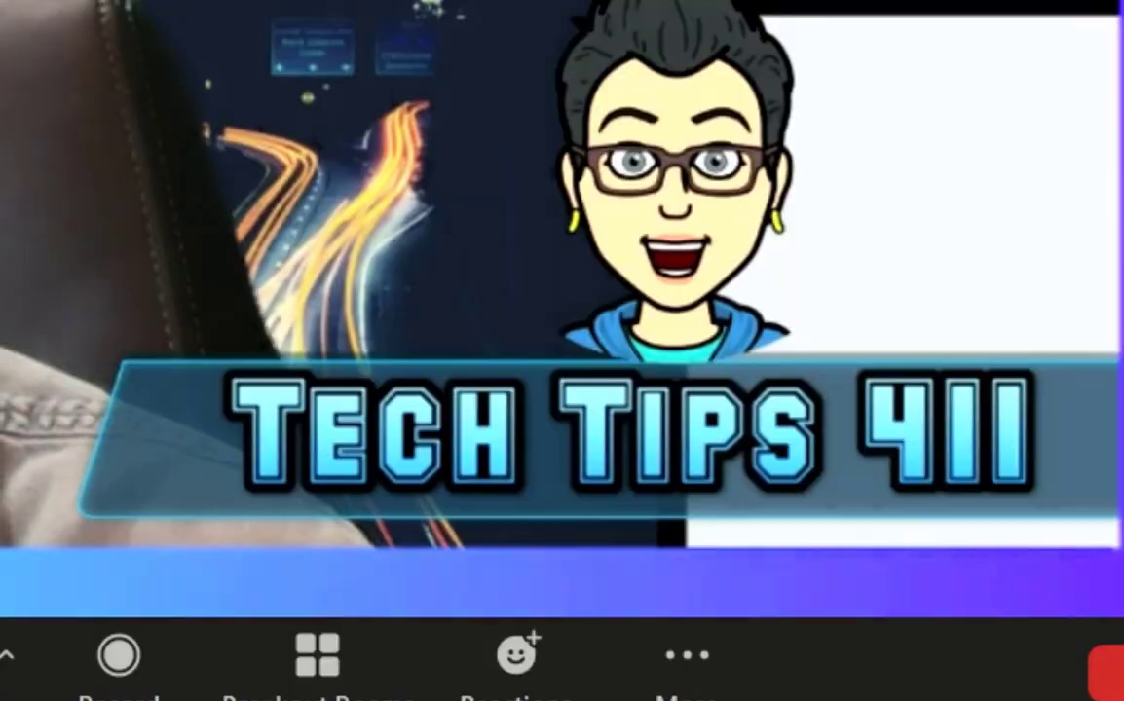
- Start a Facebook live stream of the meeting posted to a managed Page
left_click(905, 650)
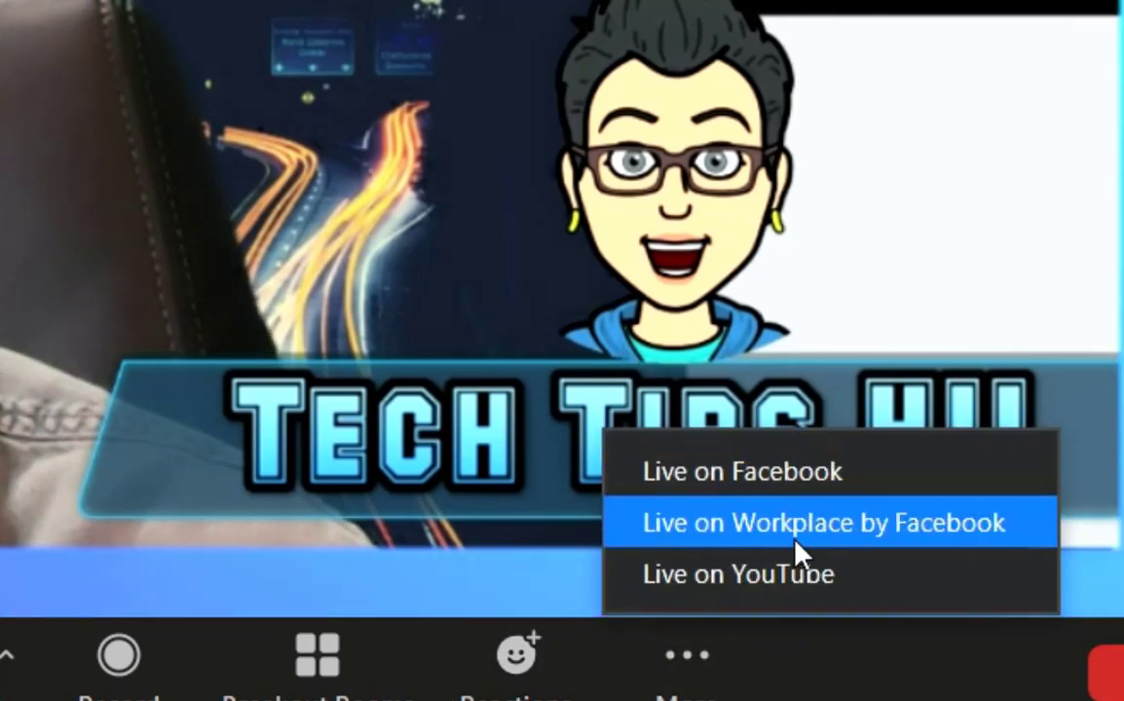
left_click(799, 495)
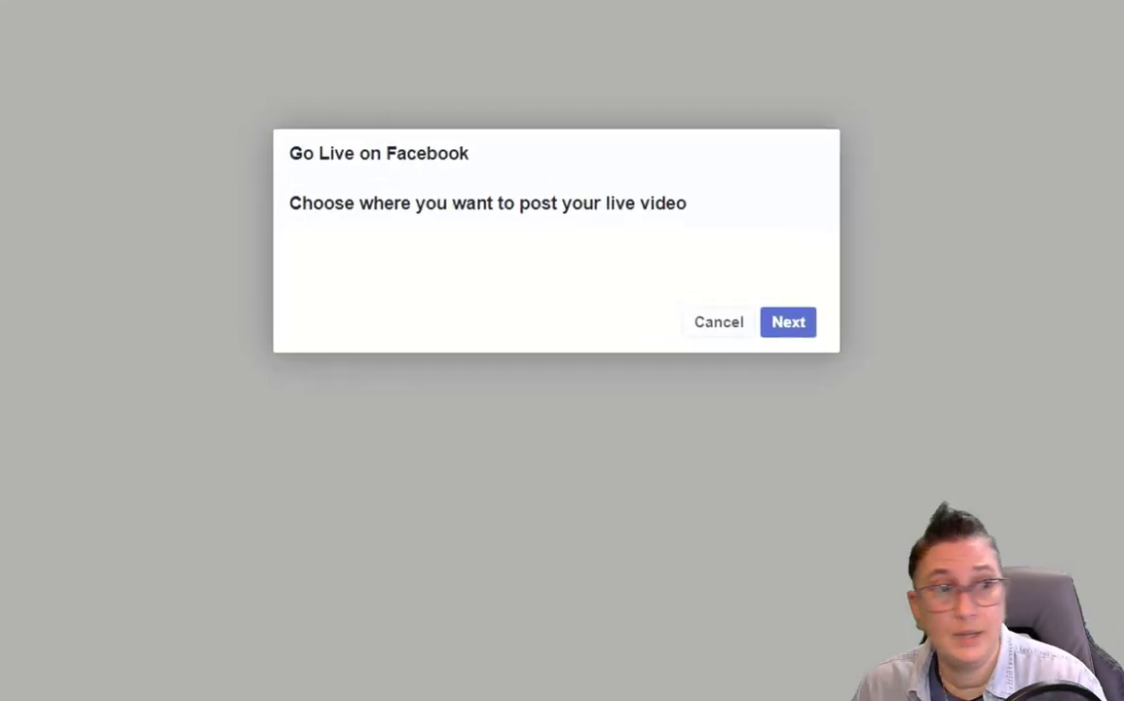
left_click(454, 193)
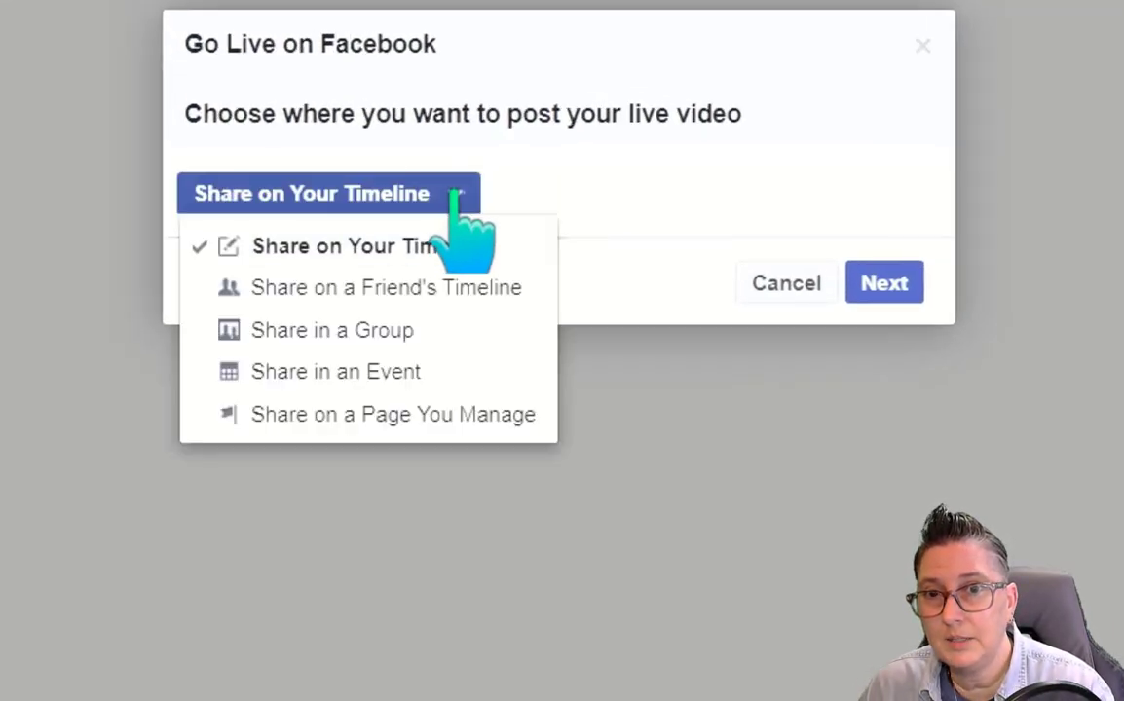
left_click(468, 417)
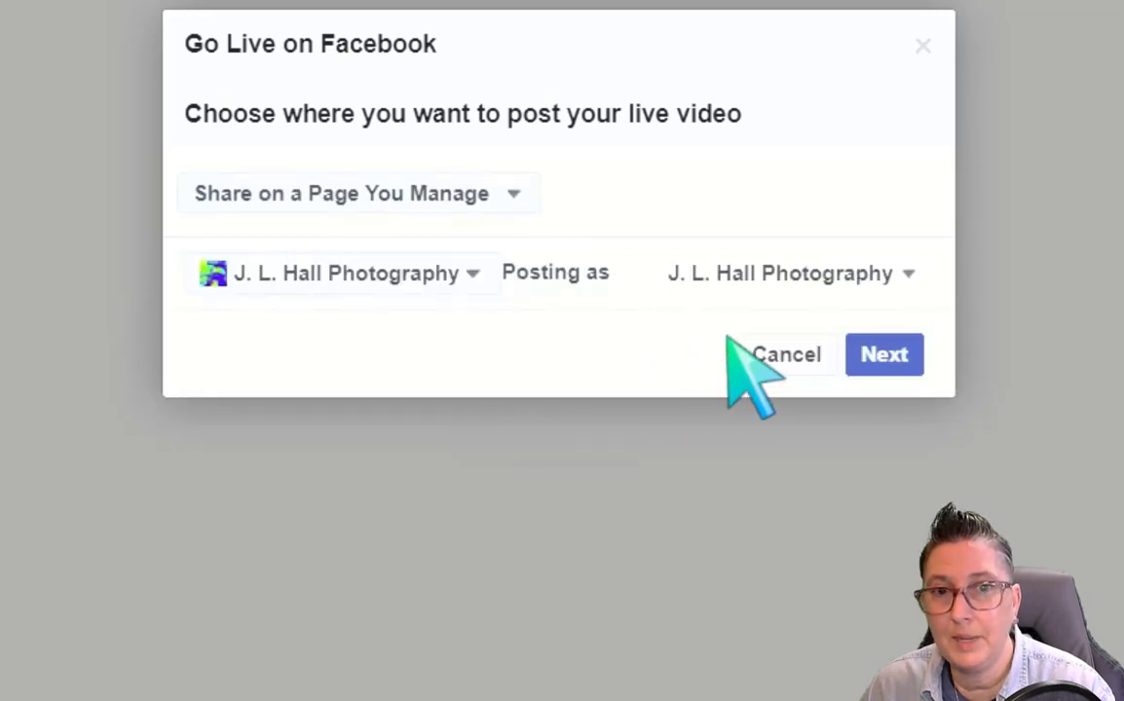
left_click(896, 358)
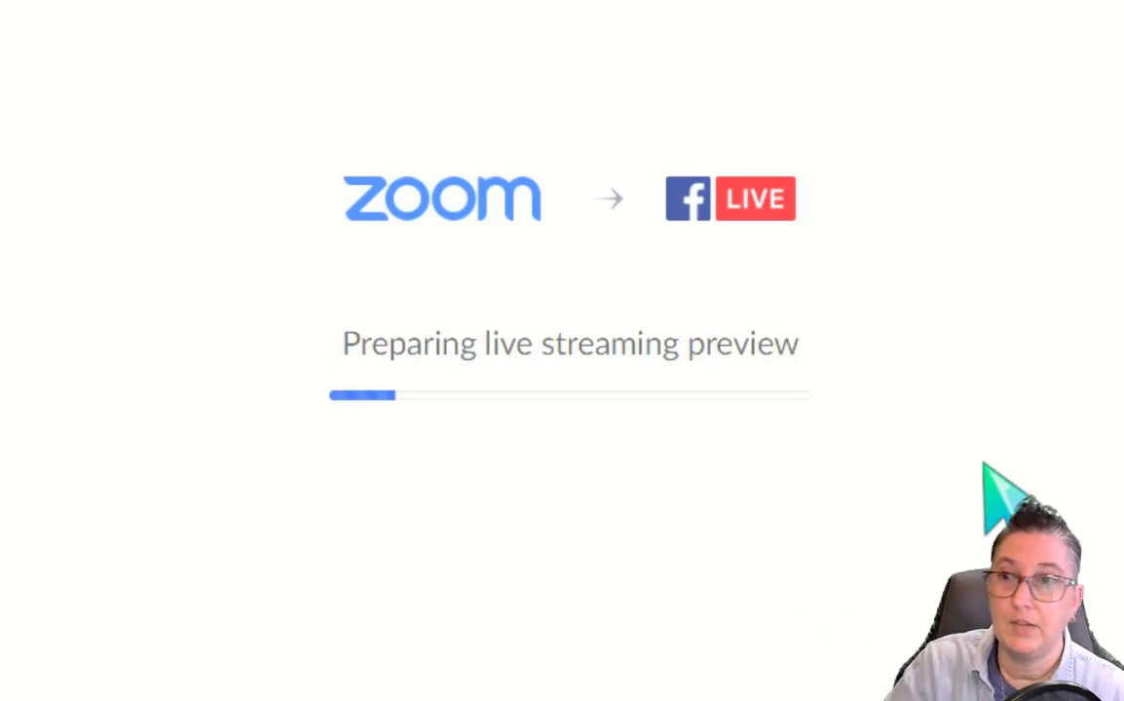
- Restore the Zoom meeting window, then return to Facebook Live Producer's Live video title field
left_click(808, 526)
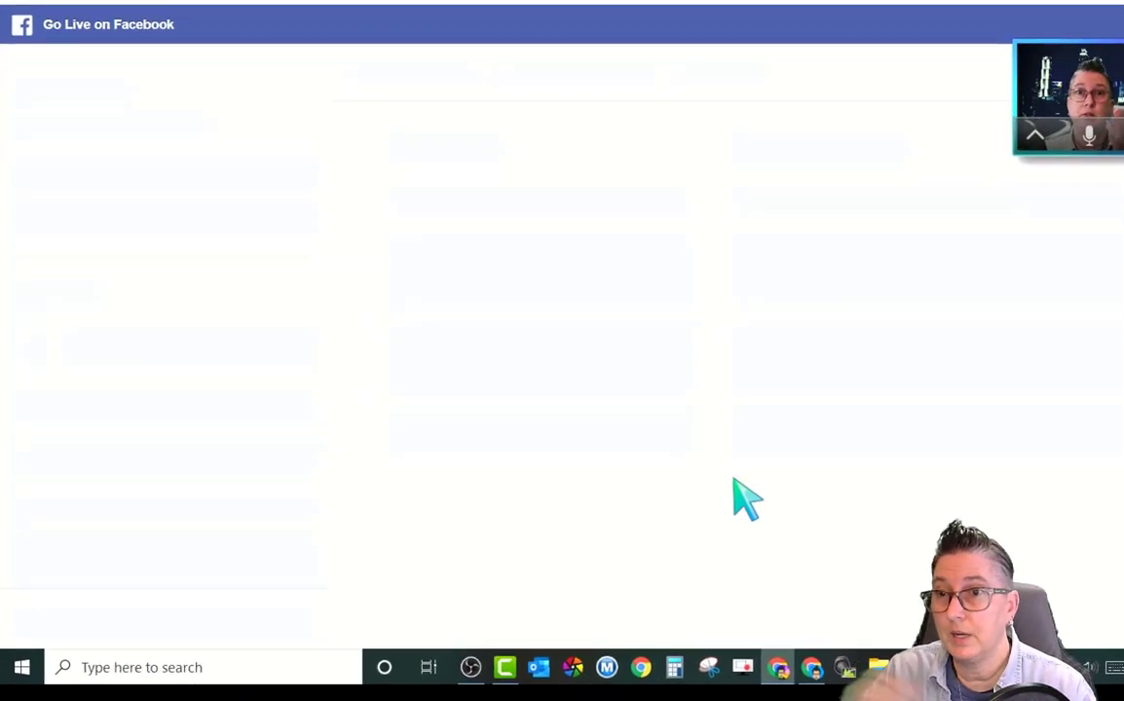
left_click(1034, 134)
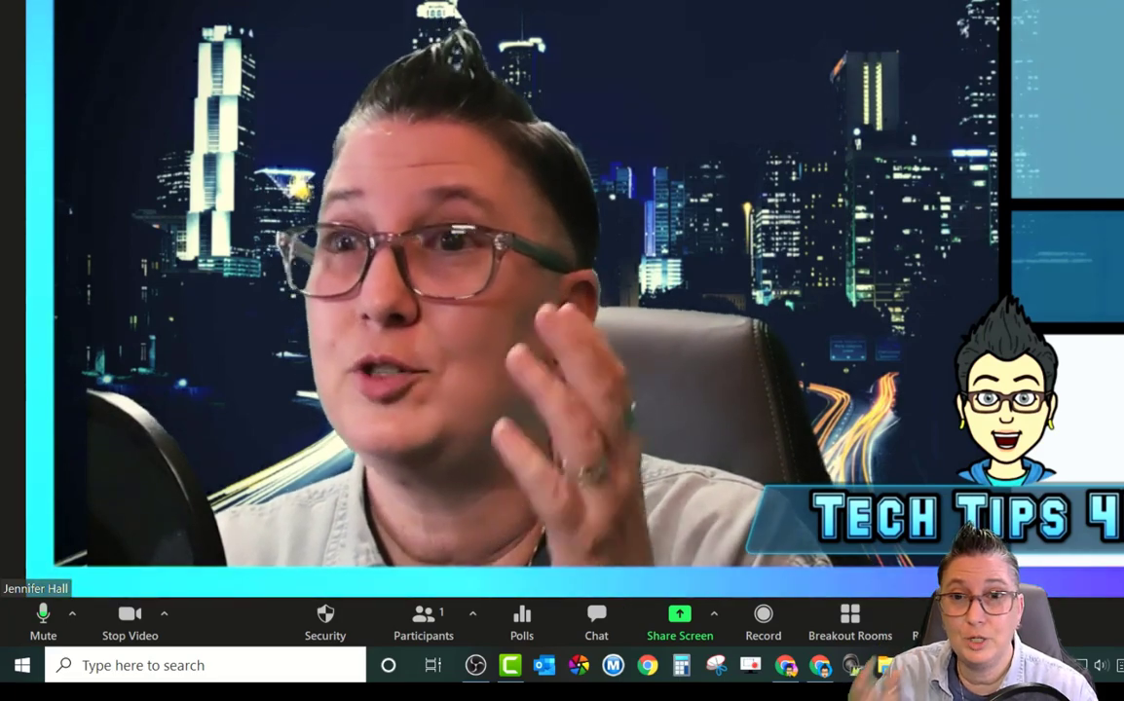
key("alt+Tab")
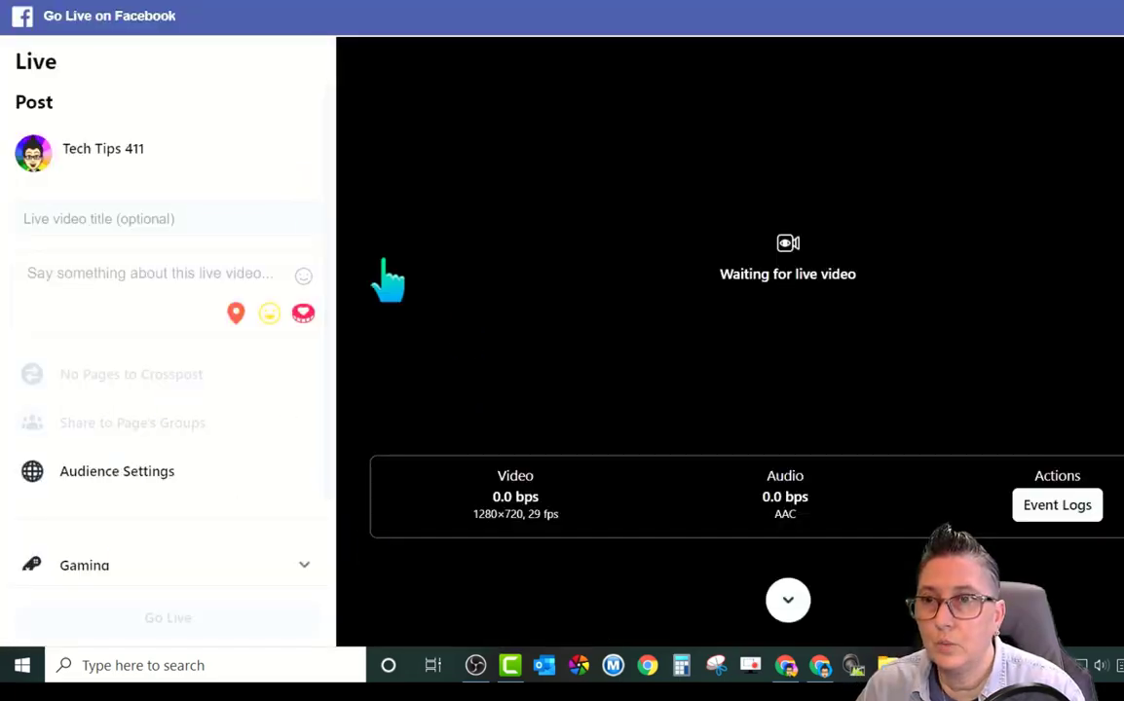
left_click(139, 234)
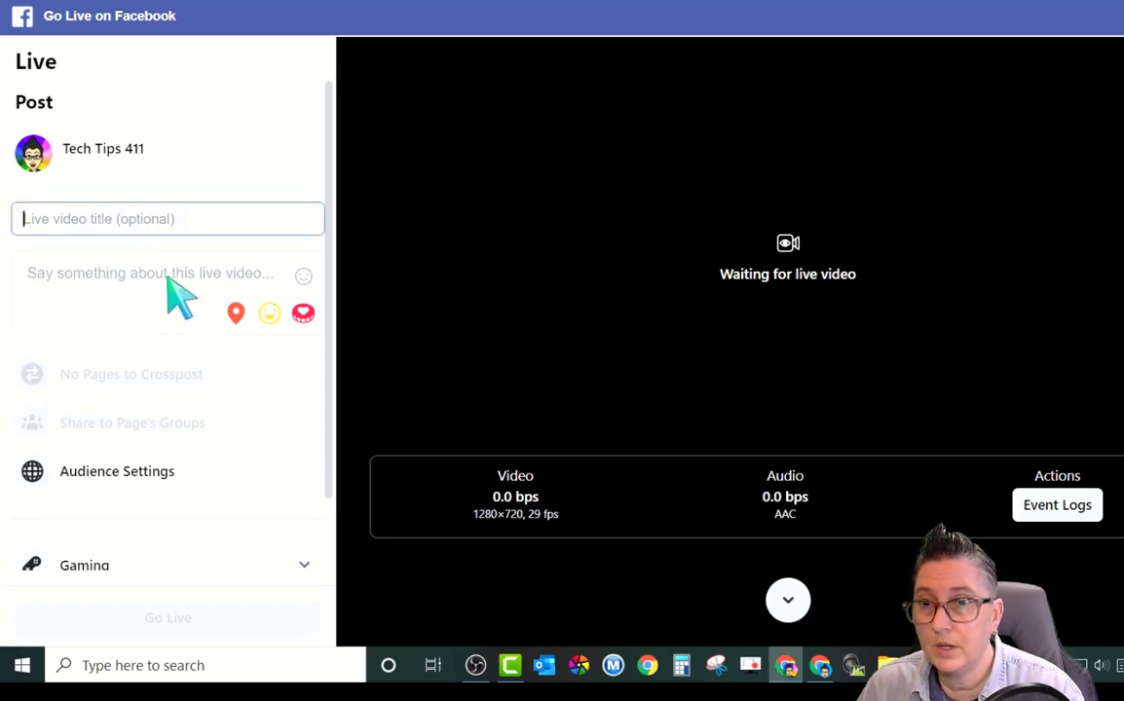
scroll(251, 492, "down", 1)
scroll(249, 507, "up", 1)
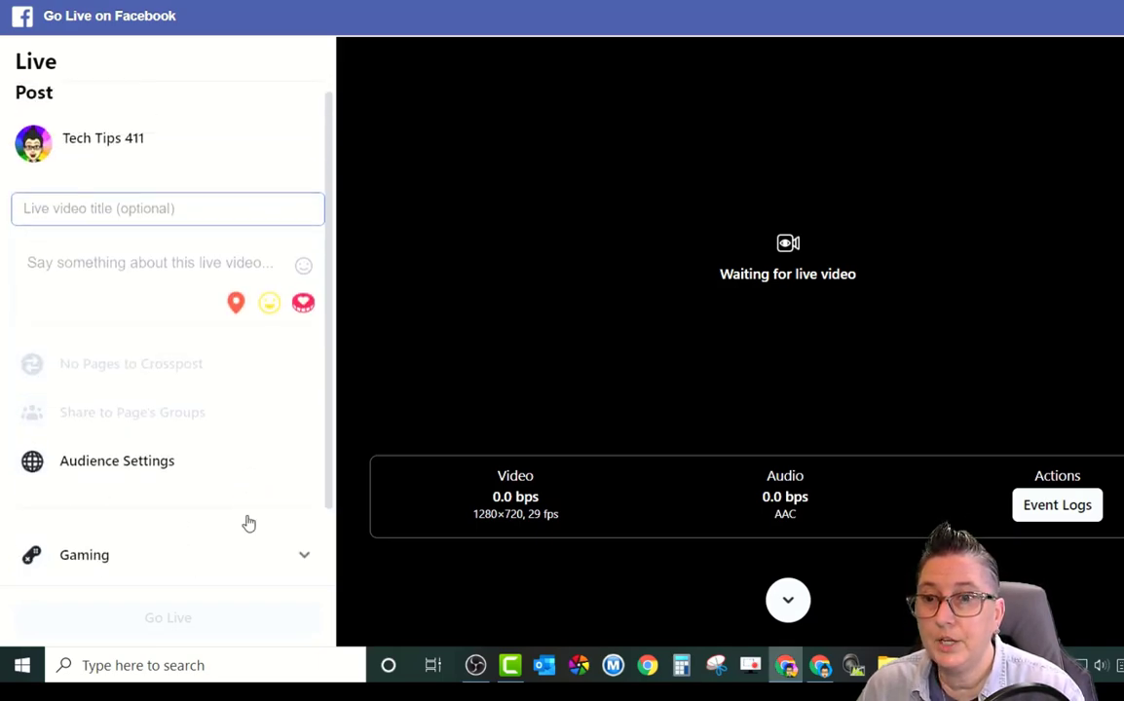
scroll(245, 522, "down", 1)
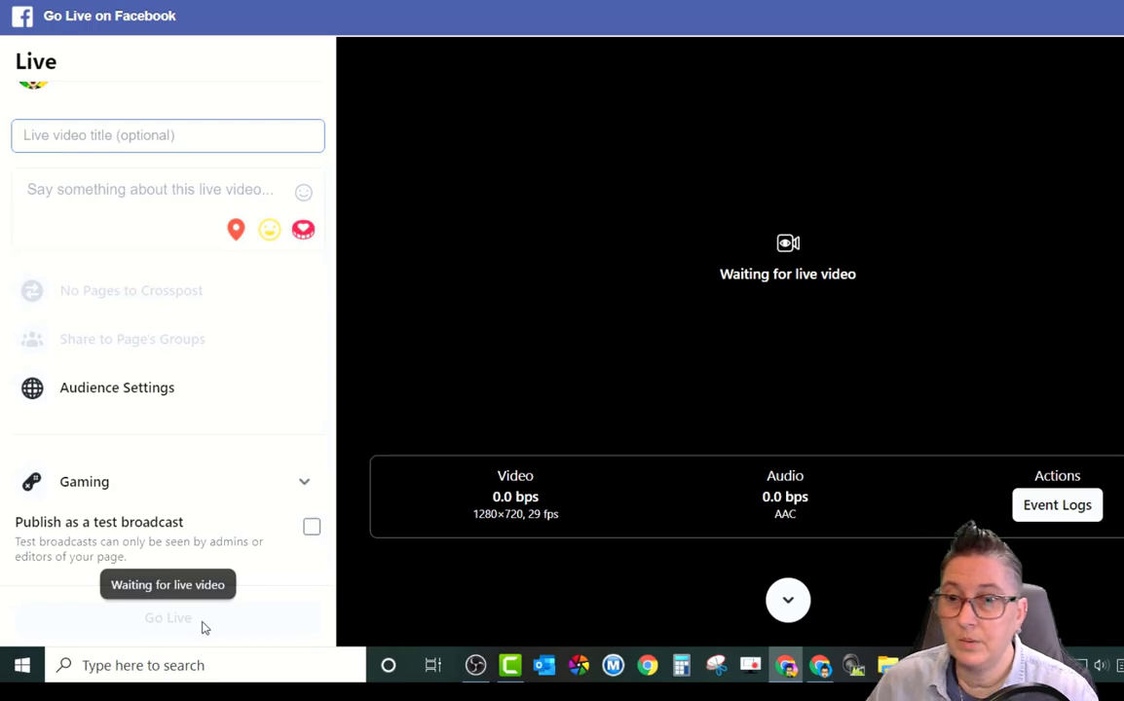